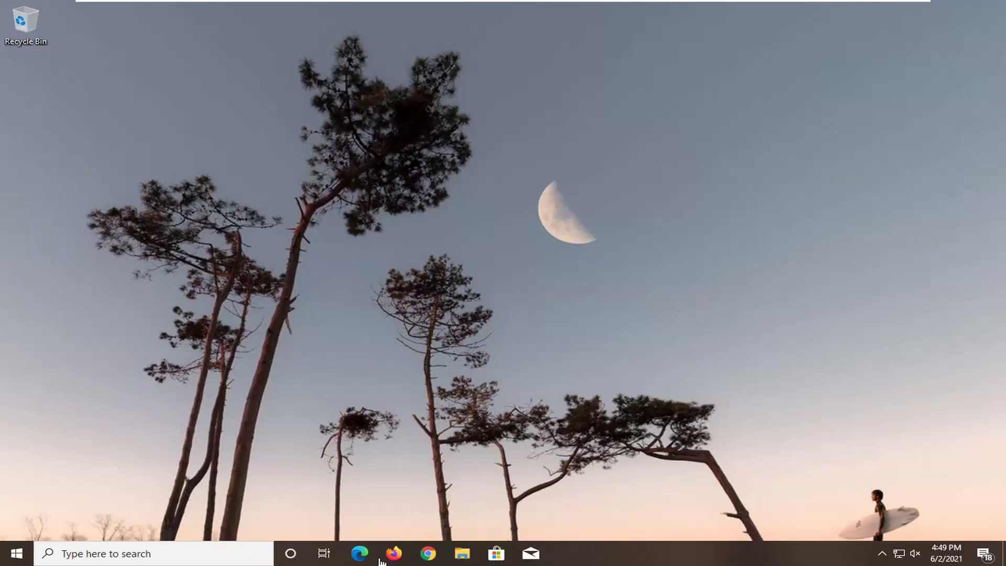
# Open Chrome maximized and search Google for 'visual c++ runtime 2015-2019'.
pyautogui.click(428, 554)
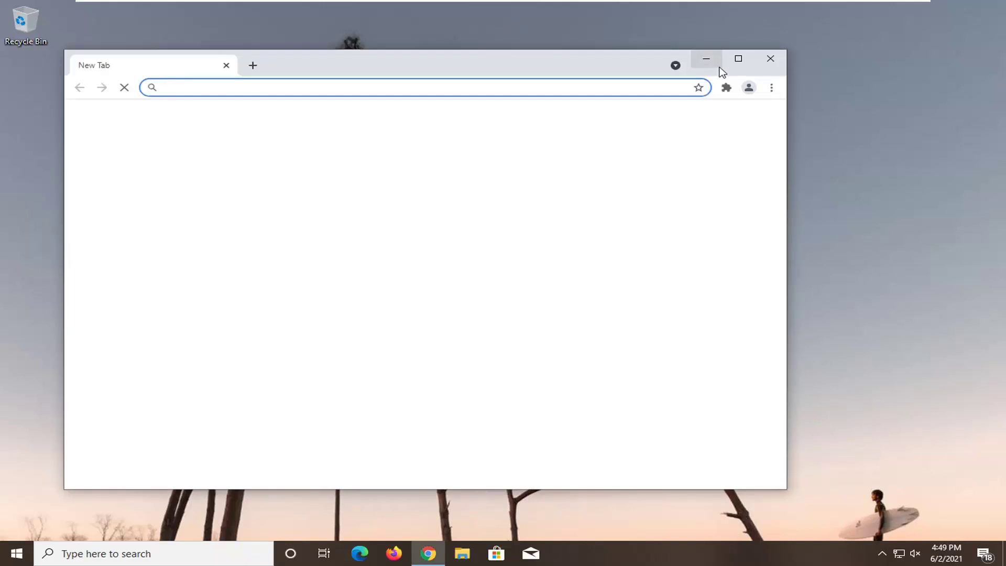
pyautogui.click(736, 59)
pyautogui.write('visual c')
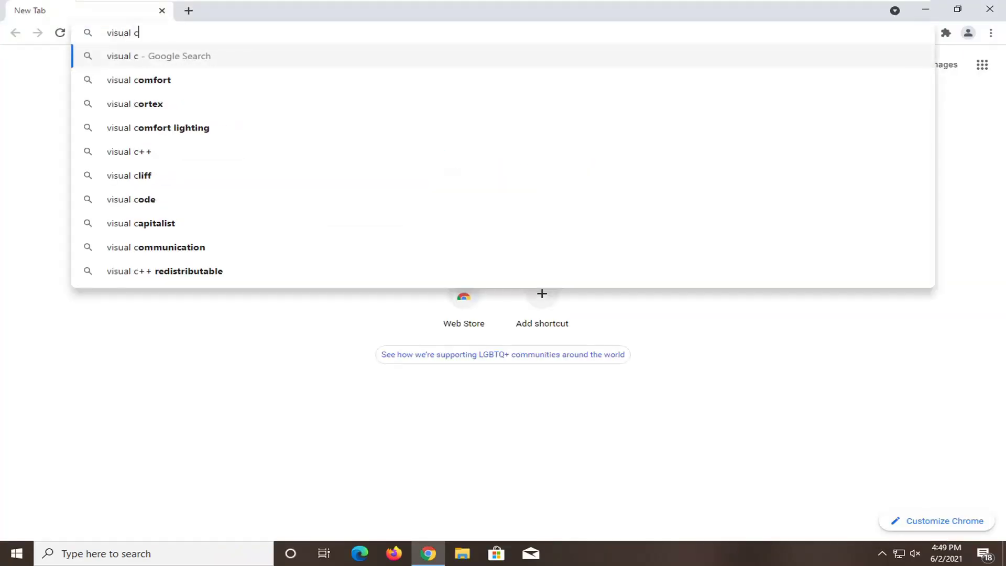
pyautogui.write('++ runtime ')
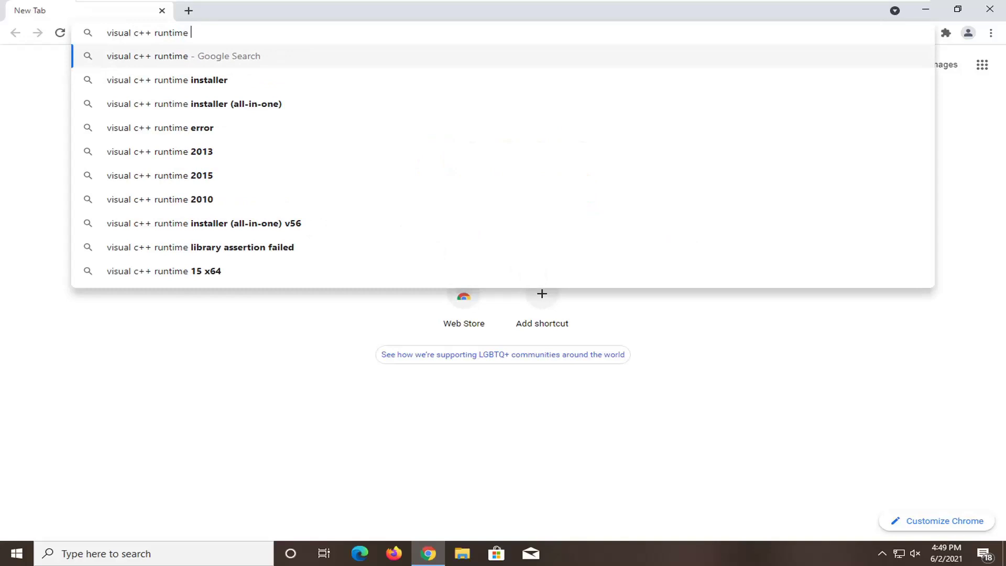
pyautogui.write('2015-2019')
pyautogui.press('Return')
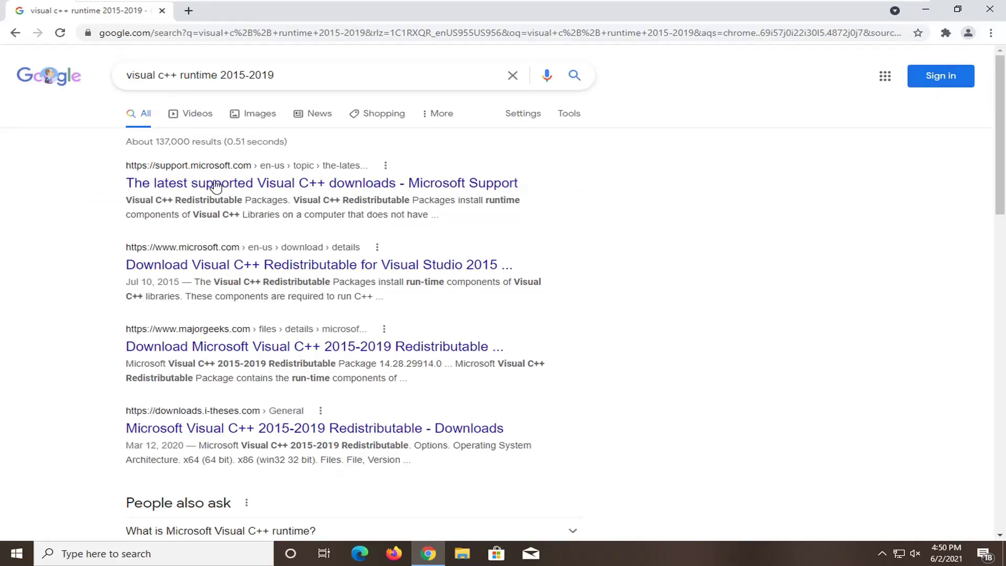
# Download vc_redist.x86.exe from Microsoft's latest supported Visual C++ downloads article.
pyautogui.click(401, 187)
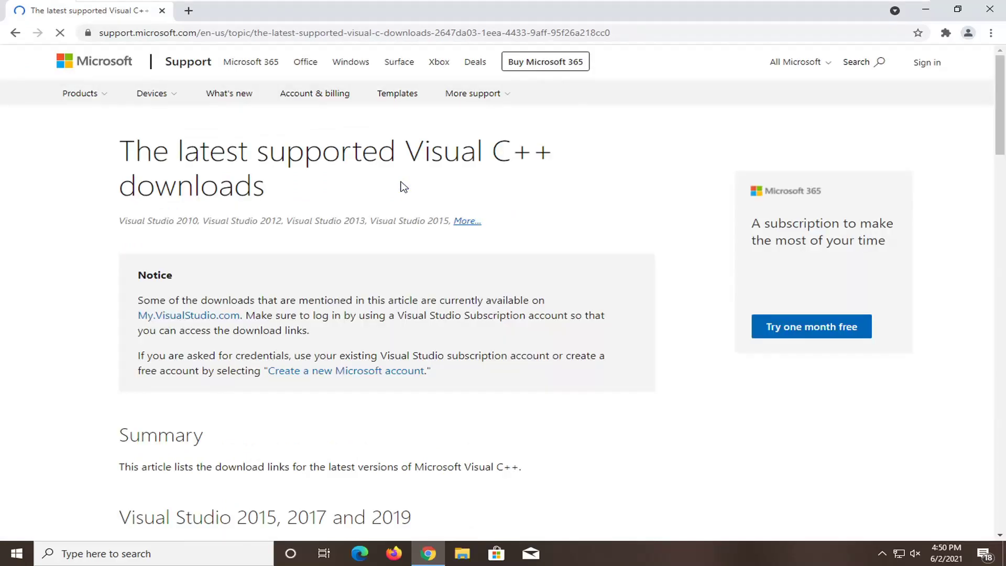
pyautogui.scroll(-3, 397, 193)
pyautogui.scroll(-2, 374, 247)
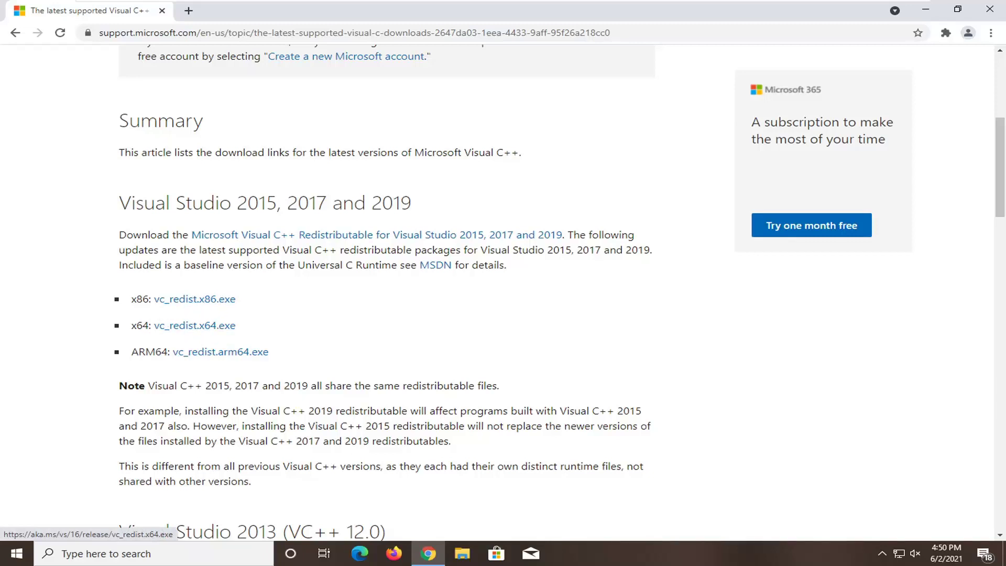
pyautogui.doubleClick(140, 326)
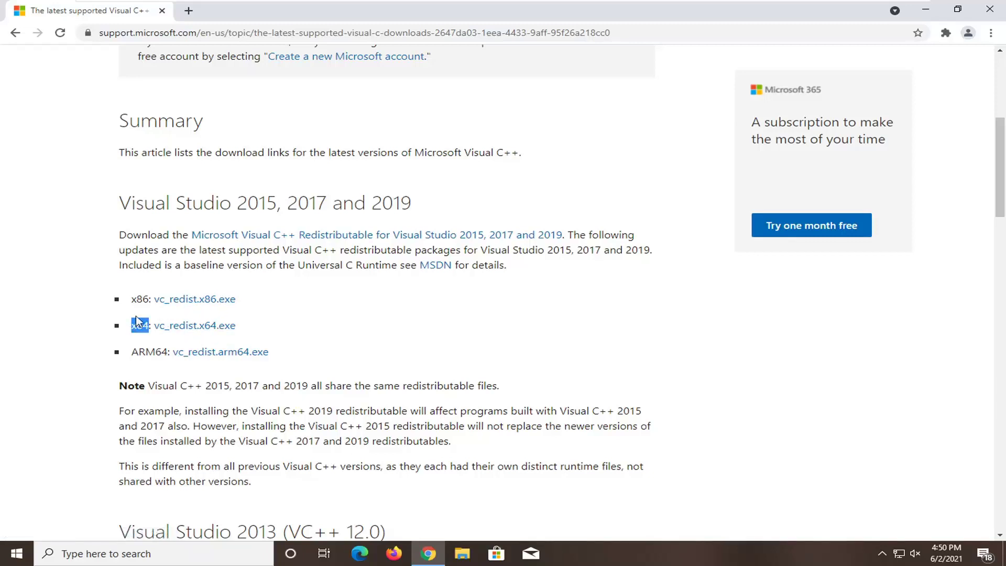
pyautogui.moveTo(137, 300); pyautogui.dragTo(150, 299)
pyautogui.click(139, 302)
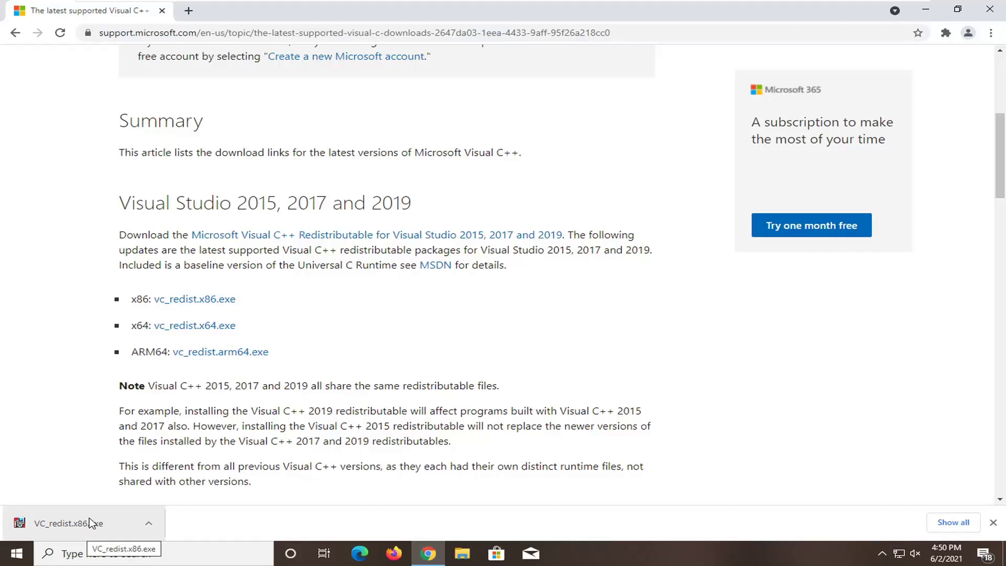
# Run the downloaded x86 installer past the security warning and close Chrome.
pyautogui.click(91, 524)
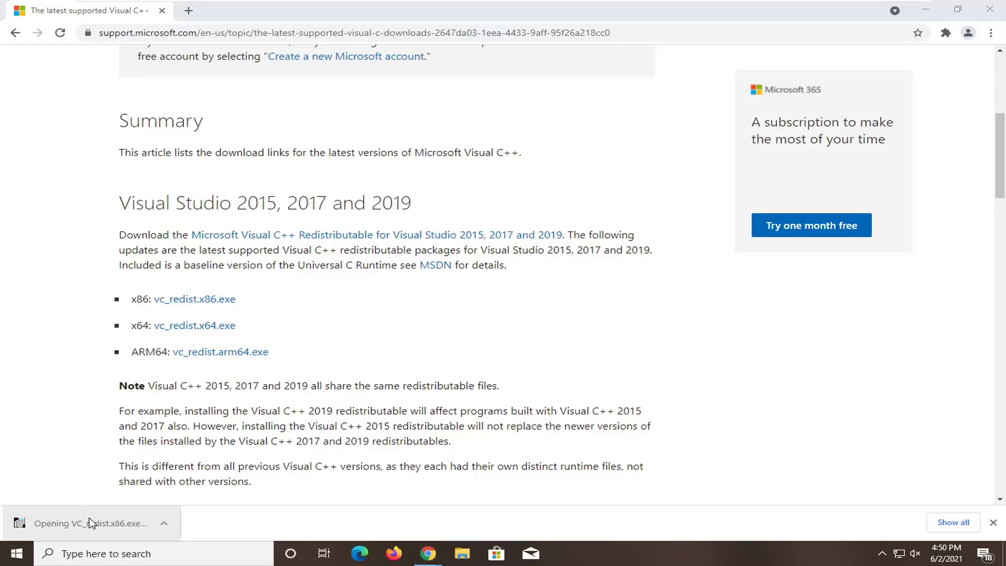
pyautogui.click(547, 289)
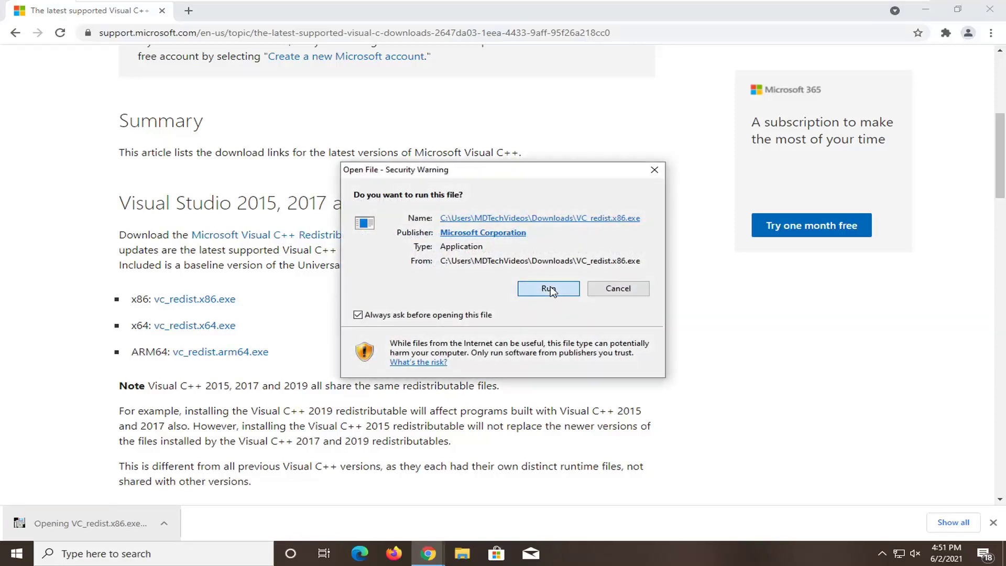
pyautogui.click(989, 12)
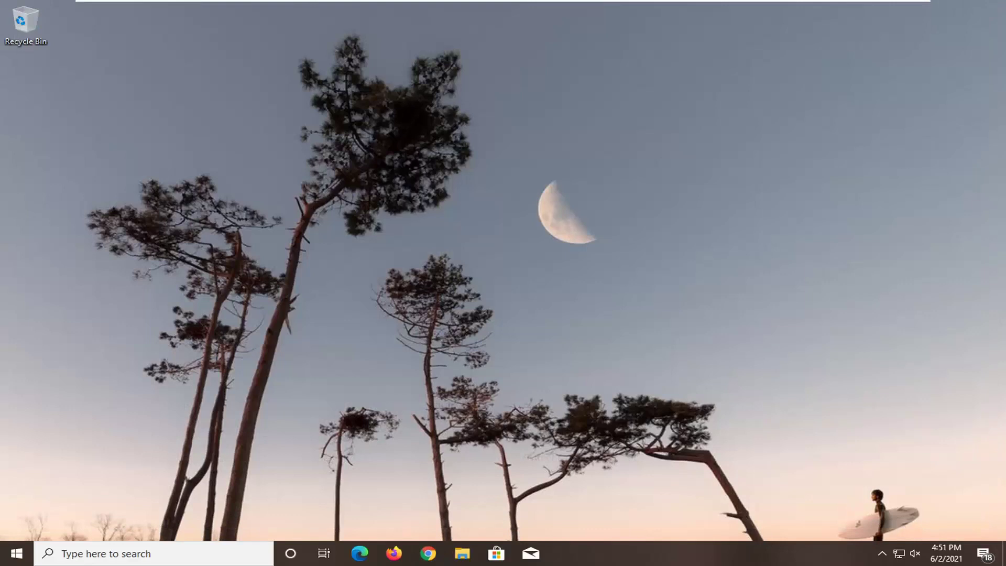
# Accept the license, install the x86 redistributable with admin approval, and choose Restart.
pyautogui.click(348, 328)
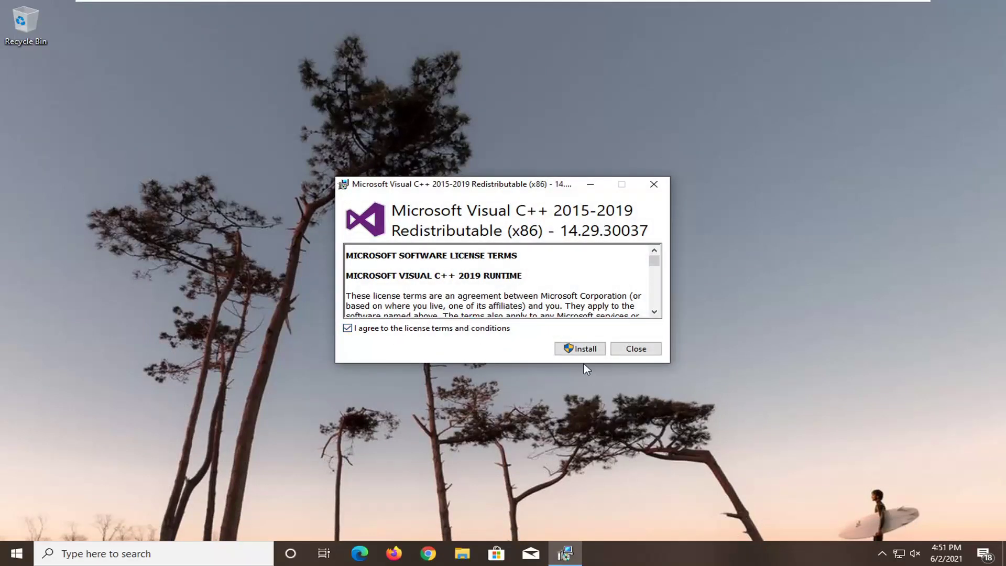
pyautogui.click(582, 350)
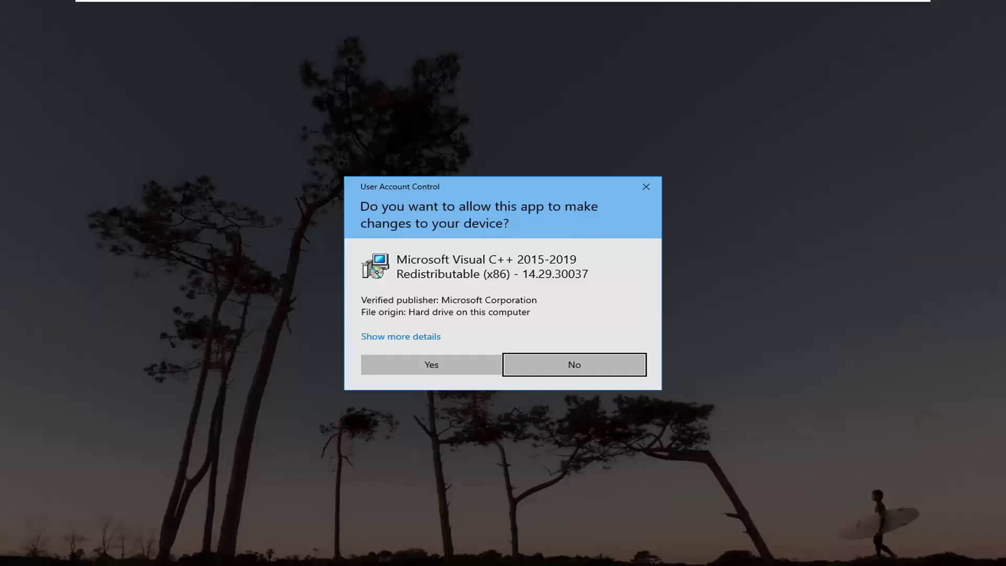
pyautogui.click(380, 370)
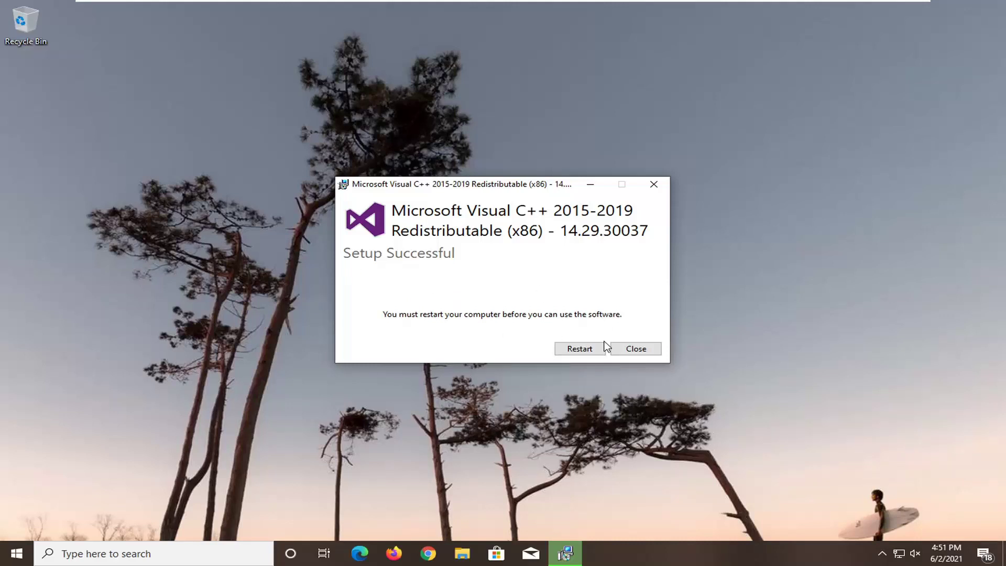
pyautogui.click(590, 351)
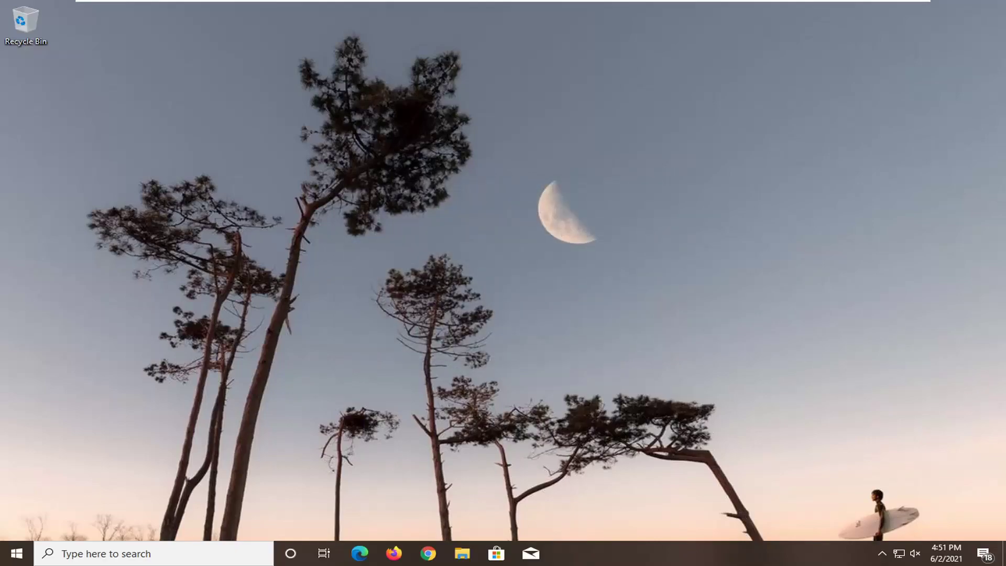